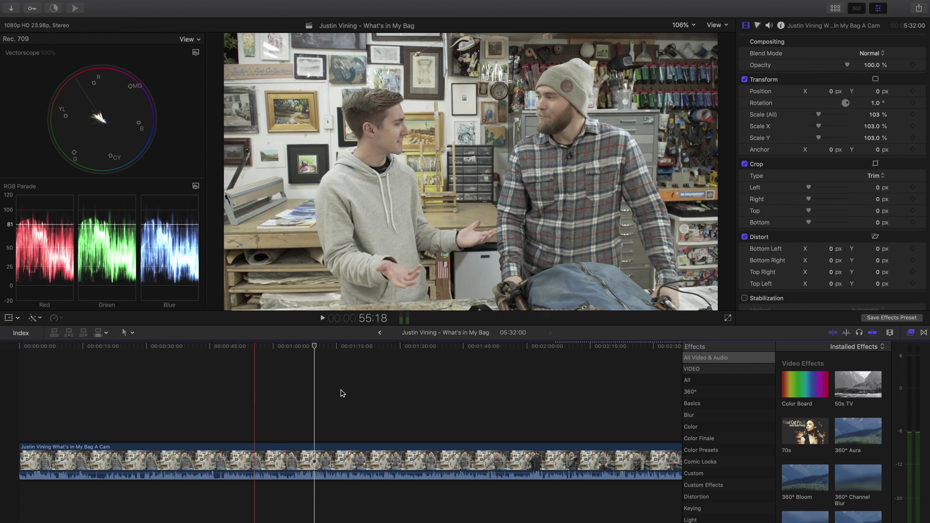
Park the playhead at 1:27:12 and show the interview clip's Color inspector
{"action": "left_click", "coordinate": [389, 396]}
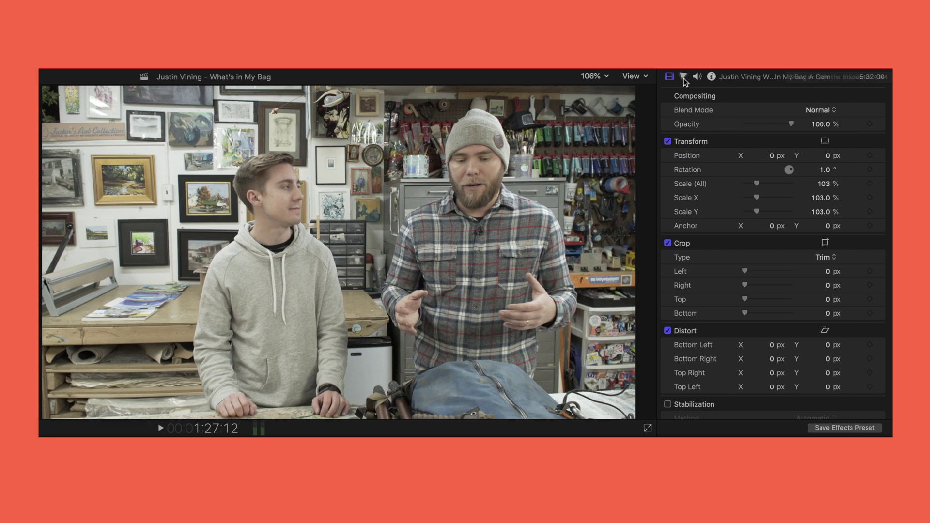
{"action": "left_click", "coordinate": [684, 78]}
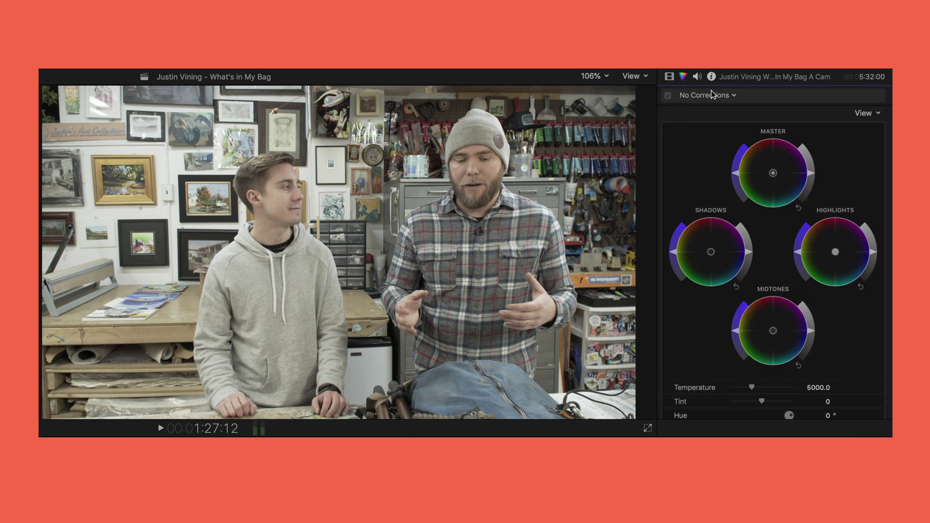
Add Color Board 1 and then Color Wheels 1 corrections to the interview clip
{"action": "left_click", "coordinate": [735, 95]}
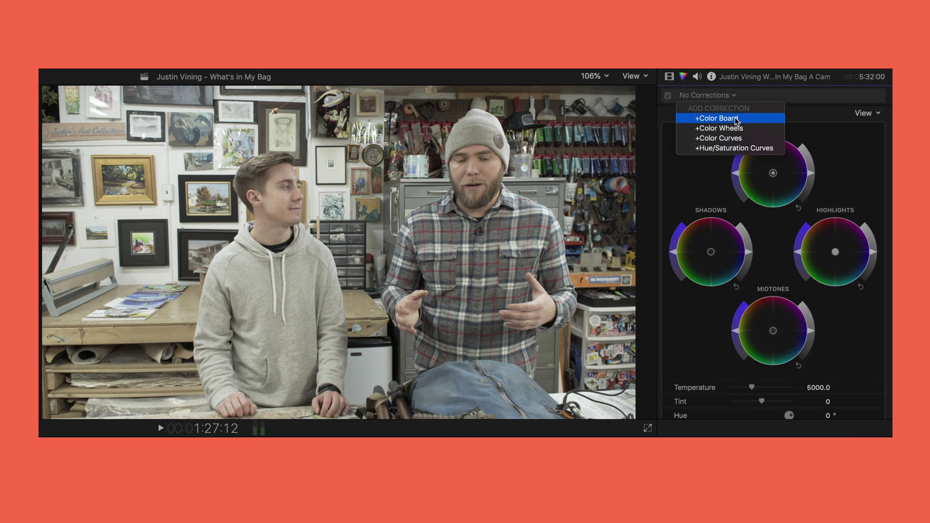
{"action": "left_click", "coordinate": [736, 120]}
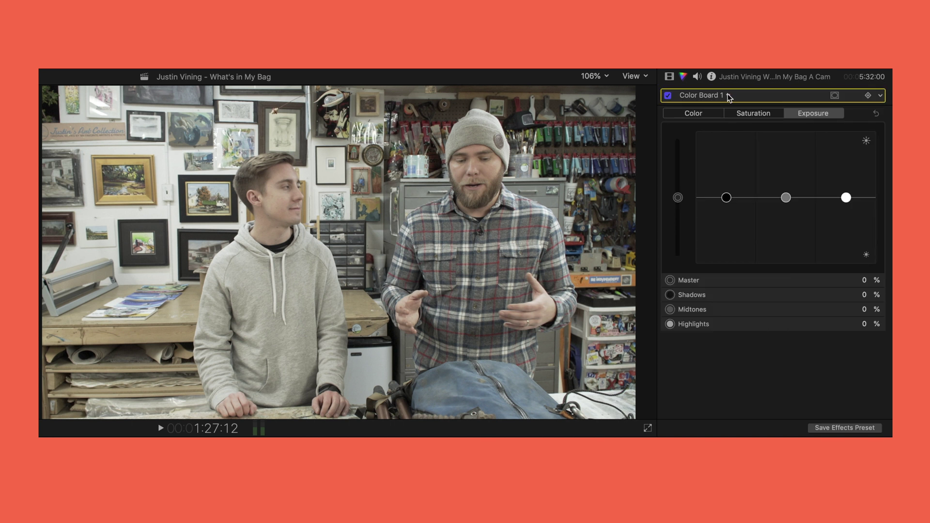
{"action": "left_click", "coordinate": [728, 95]}
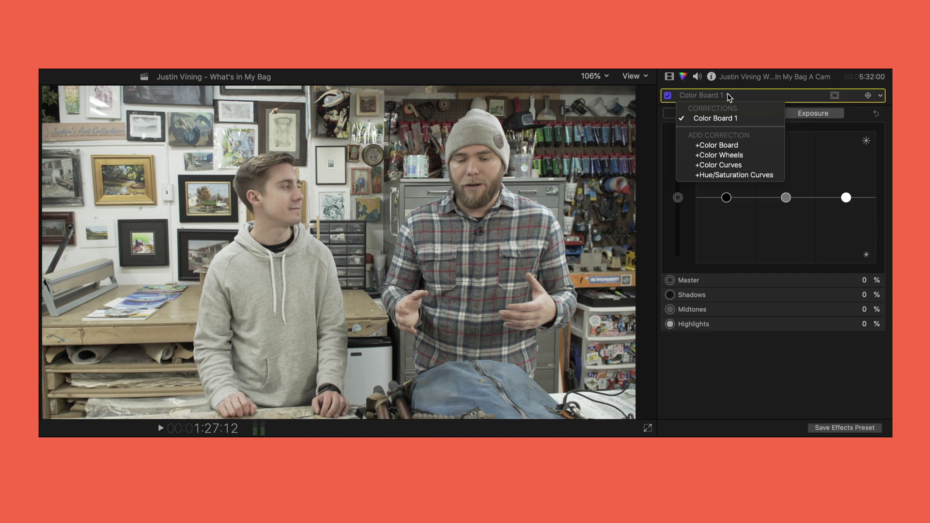
{"action": "left_click", "coordinate": [722, 155]}
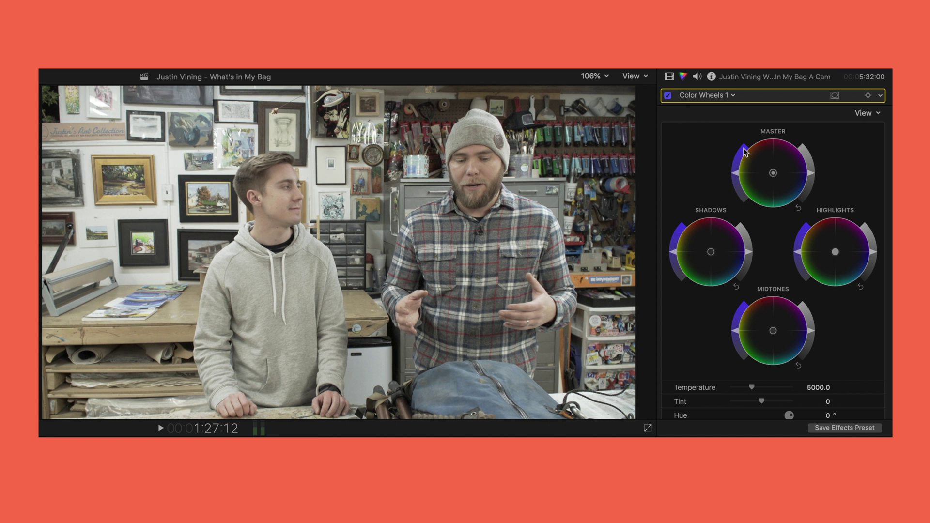
Darken the Master wheel brightness, adjust its saturation, and compare Color Wheels off and on
{"action": "left_click", "coordinate": [814, 175]}
{"action": "mouse_move", "coordinate": [814, 177]}
{"action": "left_mouse_down"}
{"action": "mouse_move", "coordinate": [798, 197]}
{"action": "mouse_move", "coordinate": [812, 175]}
{"action": "mouse_move", "coordinate": [807, 156]}
{"action": "mouse_move", "coordinate": [815, 178]}
{"action": "left_mouse_up"}
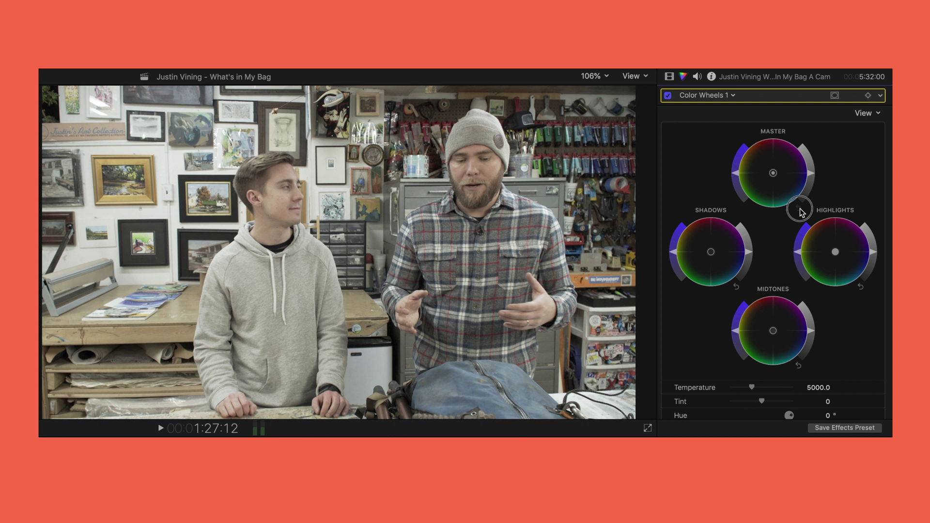
{"action": "left_click_drag", "start_coordinate": [738, 174], "coordinate": [739, 165]}
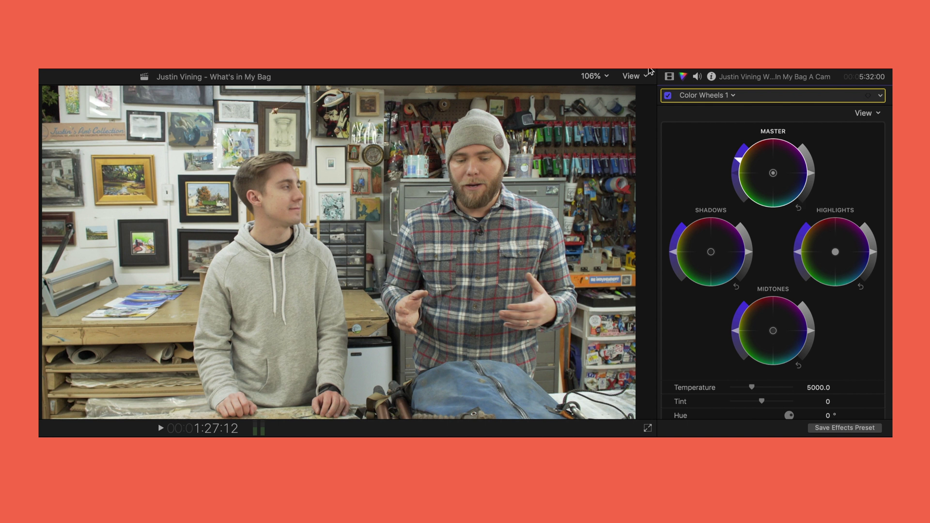
{"action": "left_click", "coordinate": [668, 96]}
{"action": "left_click", "coordinate": [668, 96]}
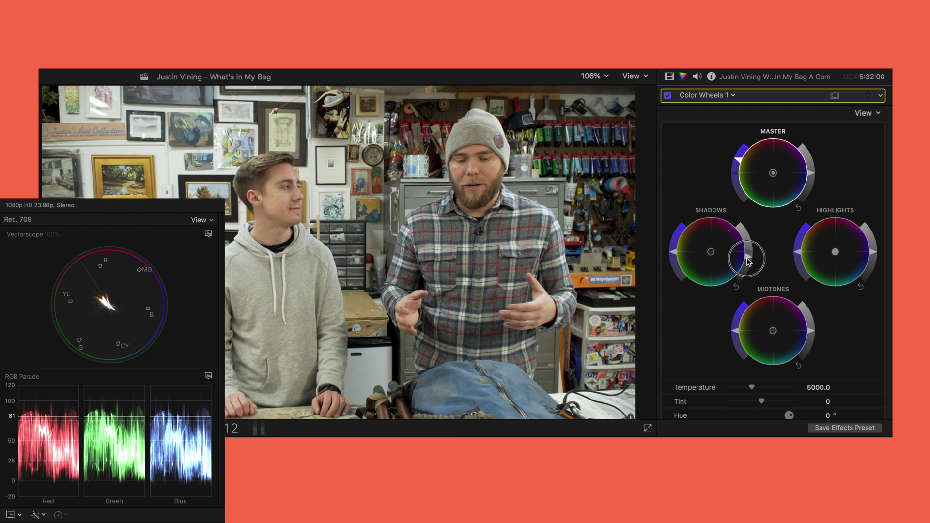
Darken the shadows, adjust the highlights and slightly brighten the midtones brightness
{"action": "mouse_move", "coordinate": [747, 258]}
{"action": "left_mouse_down"}
{"action": "mouse_move", "coordinate": [739, 277]}
{"action": "mouse_move", "coordinate": [746, 257]}
{"action": "left_mouse_up"}
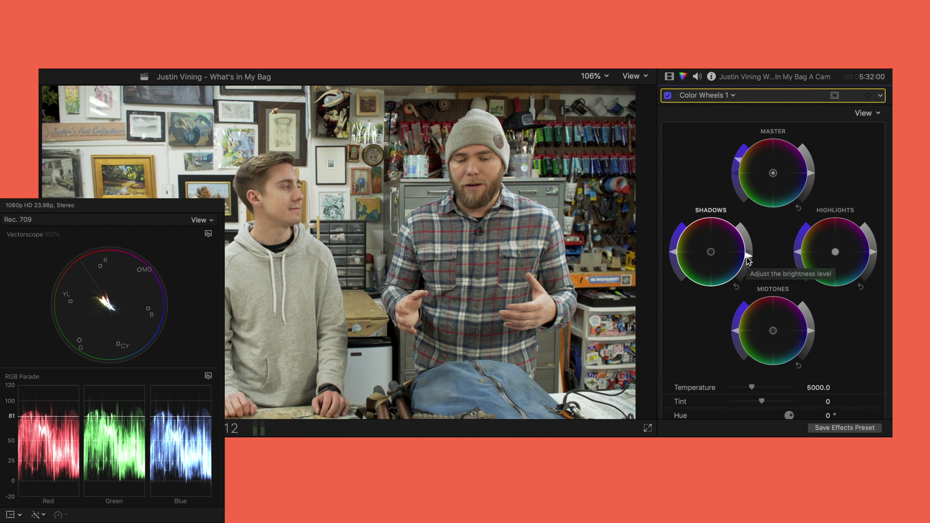
{"action": "left_click_drag", "start_coordinate": [878, 257], "coordinate": [876, 248]}
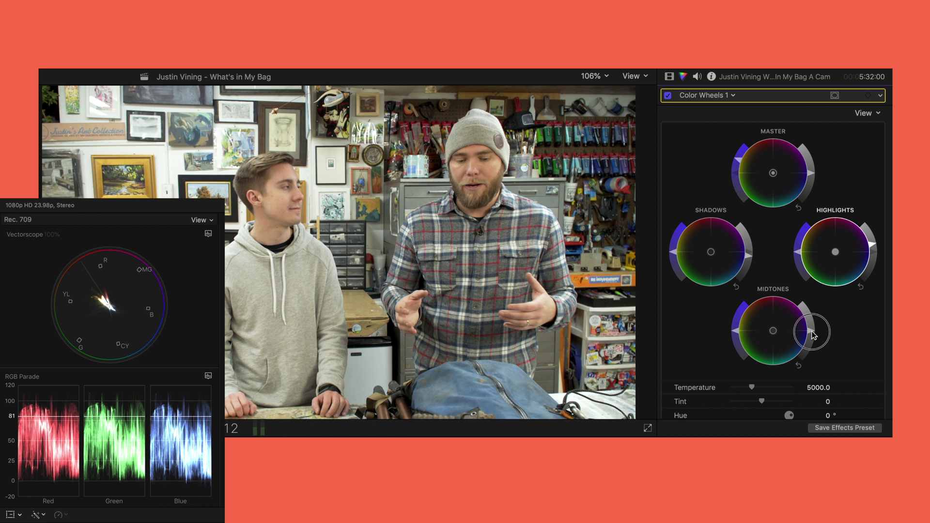
{"action": "left_click_drag", "start_coordinate": [814, 334], "coordinate": [812, 335]}
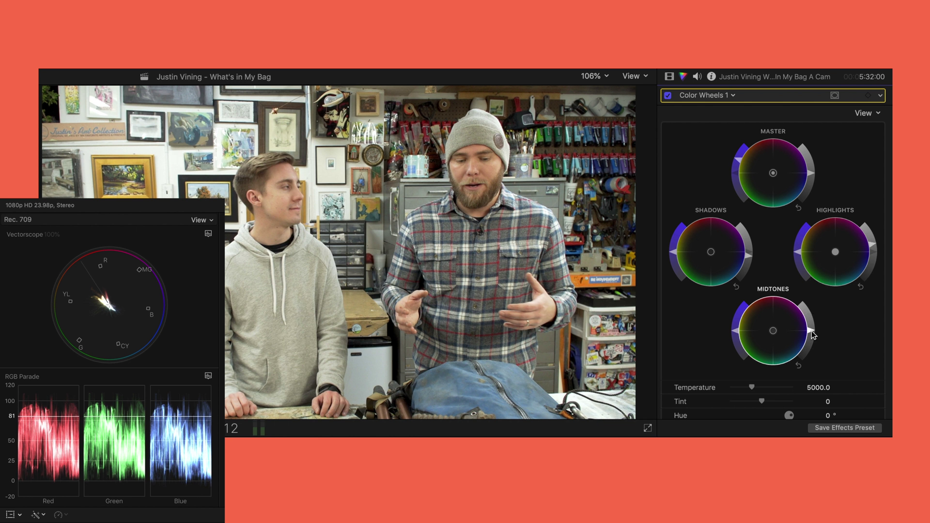
{"action": "scroll", "coordinate": [867, 351], "scroll_direction": "down", "scroll_amount": 1}
{"action": "scroll", "coordinate": [867, 350], "scroll_direction": "down", "scroll_amount": 3}
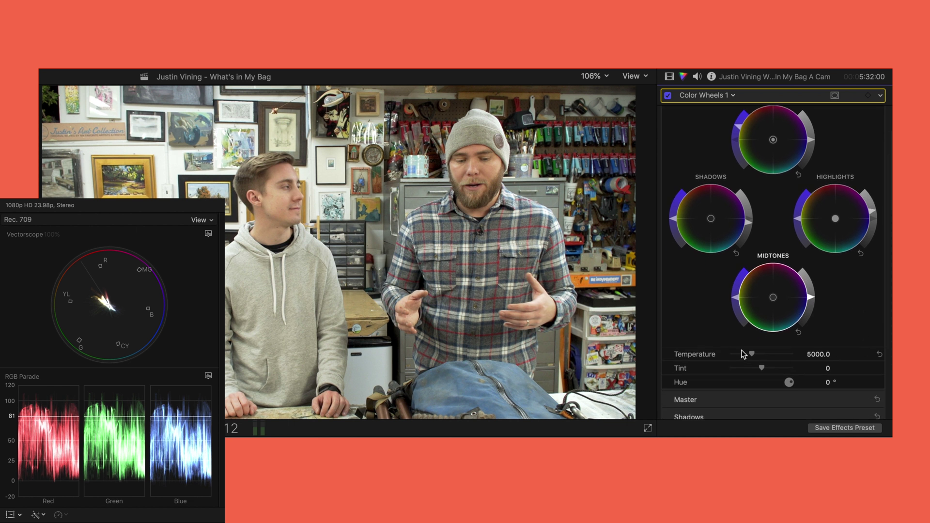
{"action": "mouse_move", "coordinate": [754, 354]}
{"action": "left_mouse_down"}
{"action": "mouse_move", "coordinate": [775, 355]}
{"action": "mouse_move", "coordinate": [742, 357]}
{"action": "left_mouse_up"}
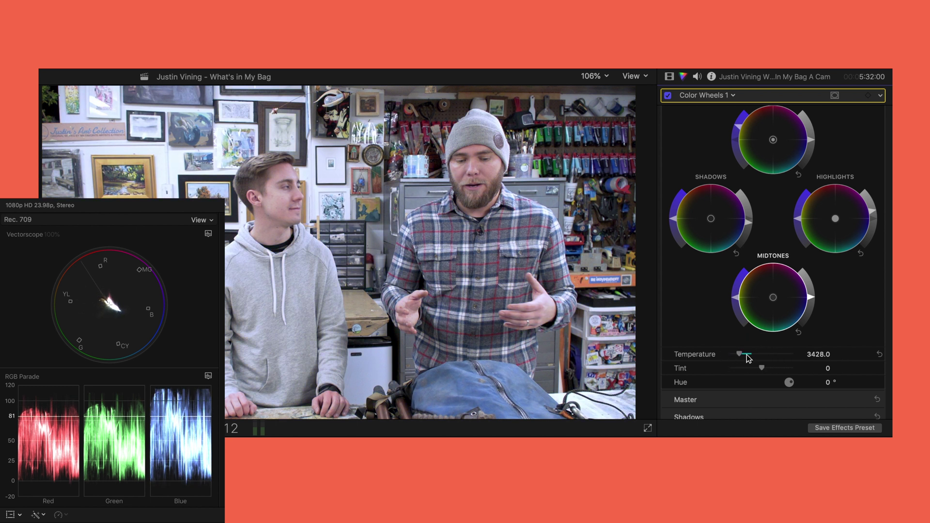
{"action": "left_click", "coordinate": [879, 355]}
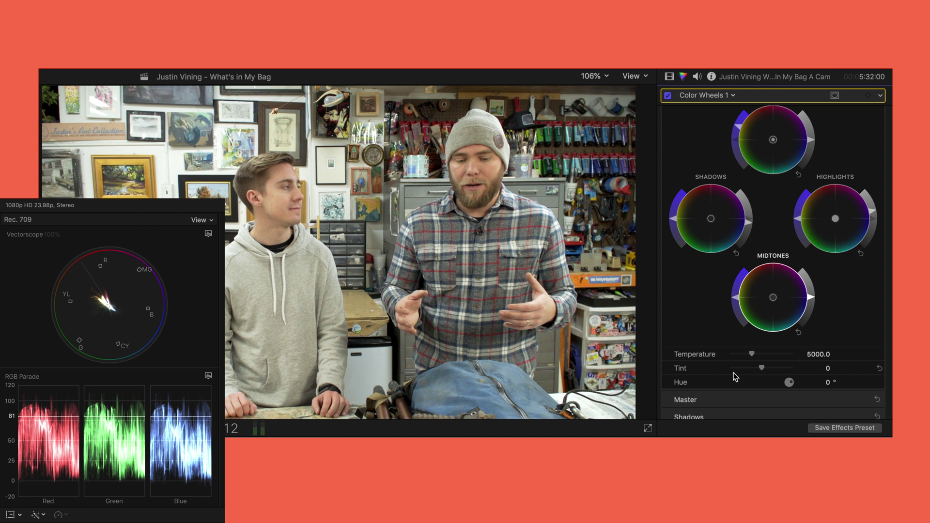
{"action": "mouse_move", "coordinate": [762, 368]}
{"action": "left_mouse_down"}
{"action": "mouse_move", "coordinate": [777, 372]}
{"action": "mouse_move", "coordinate": [748, 370]}
{"action": "left_mouse_up"}
{"action": "left_click", "coordinate": [880, 368]}
{"action": "left_click_drag", "start_coordinate": [795, 388], "coordinate": [816, 360]}
{"action": "left_click_drag", "start_coordinate": [817, 390], "coordinate": [792, 373]}
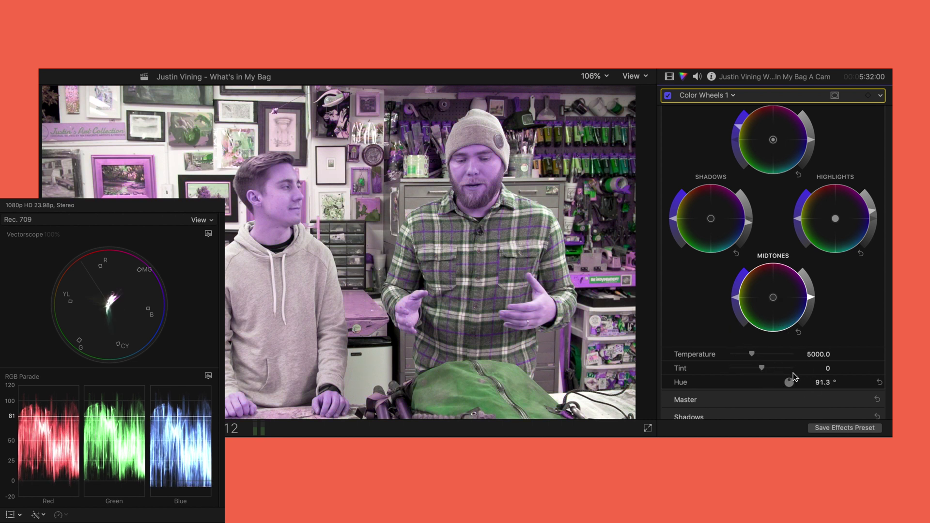
{"action": "left_click", "coordinate": [879, 383]}
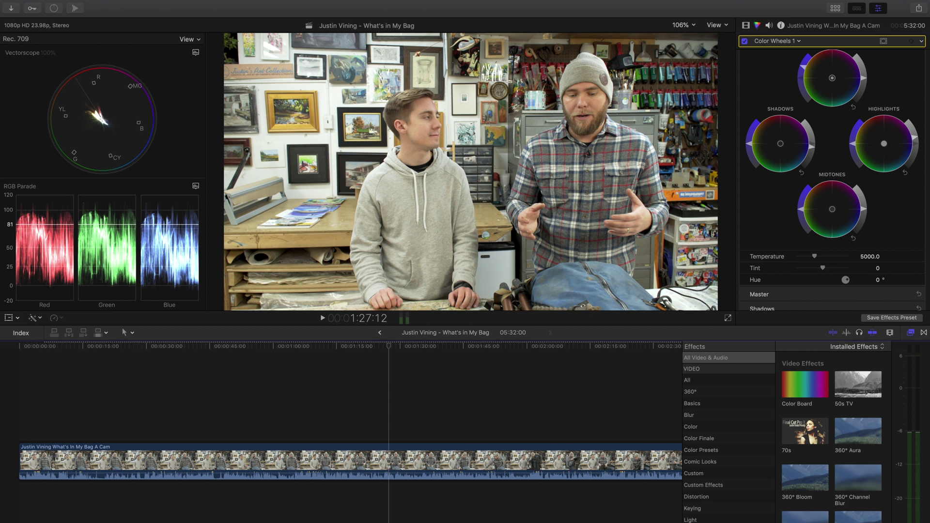
Search Effects for 'lut' and drop Custom LUT onto the interview clip
{"action": "type", "text": "lut"}
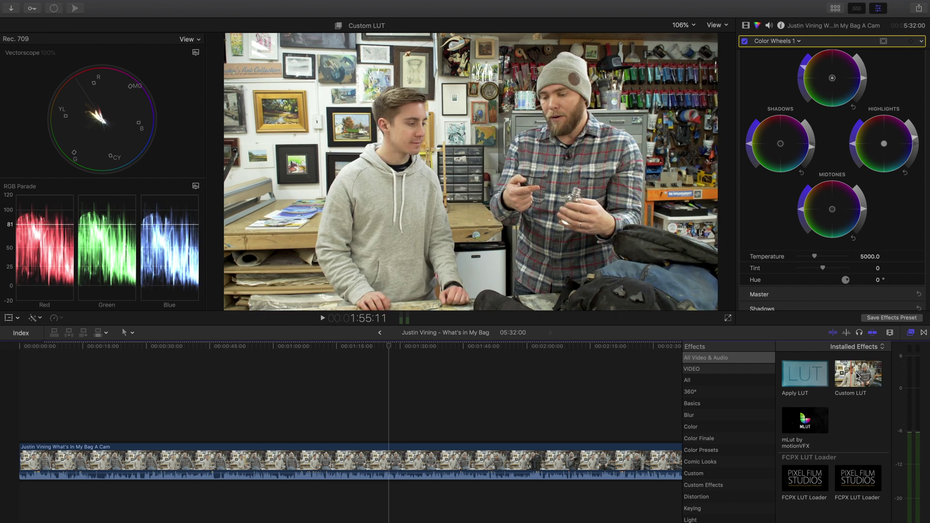
{"action": "left_click_drag", "start_coordinate": [856, 375], "coordinate": [388, 461]}
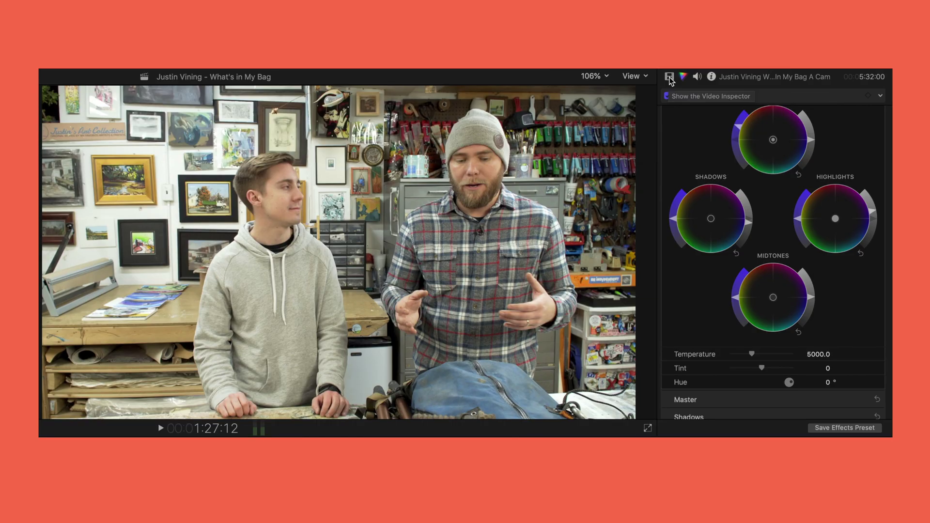
Delete the Color Board 1 correction and bring up the Custom LUT's LUT list
{"action": "left_click", "coordinate": [669, 76]}
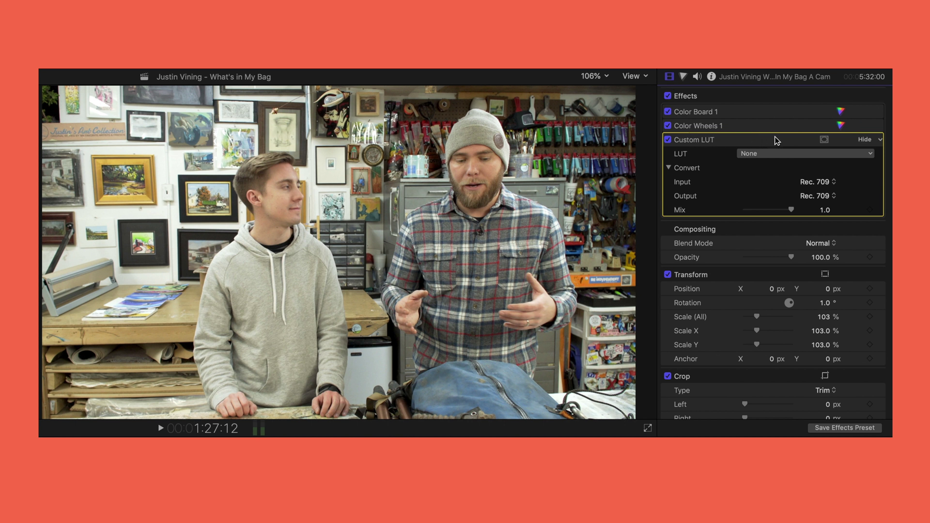
{"action": "left_click", "coordinate": [667, 112]}
{"action": "left_click", "coordinate": [710, 113]}
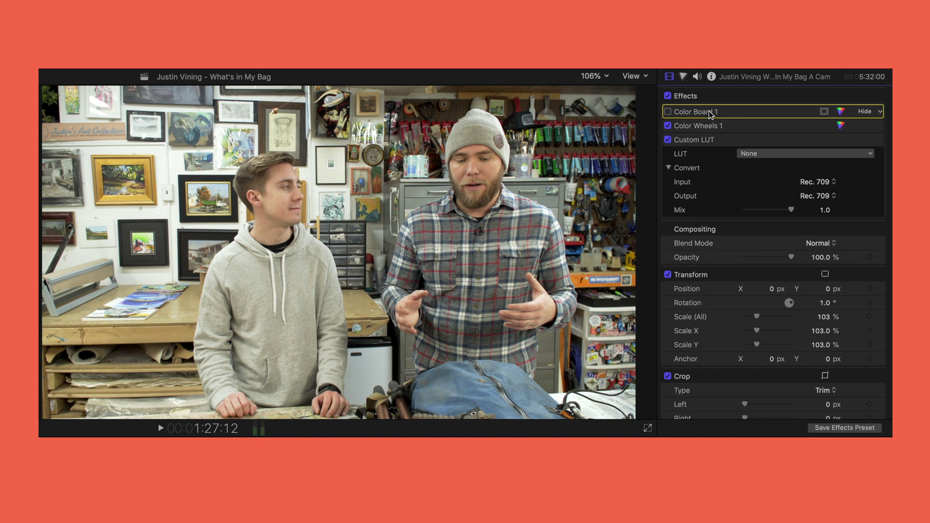
{"action": "key", "text": "Delete"}
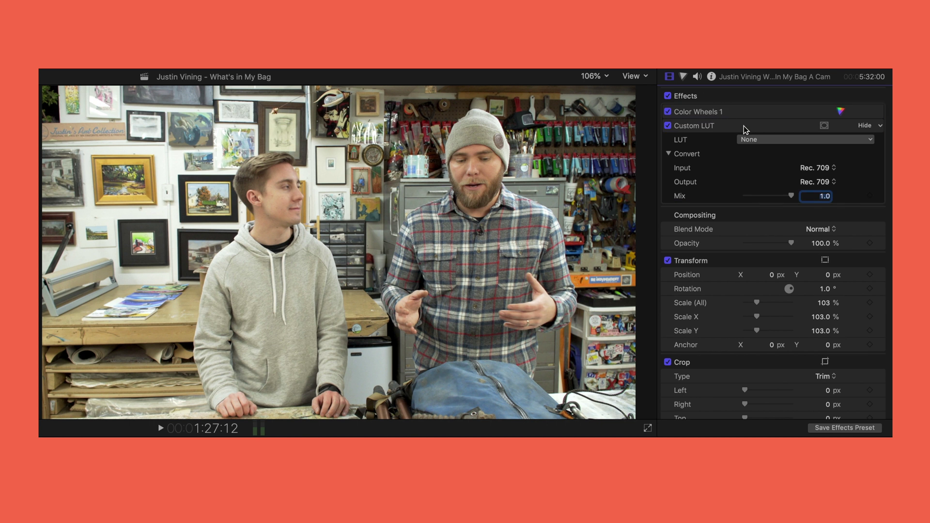
{"action": "left_click", "coordinate": [765, 140]}
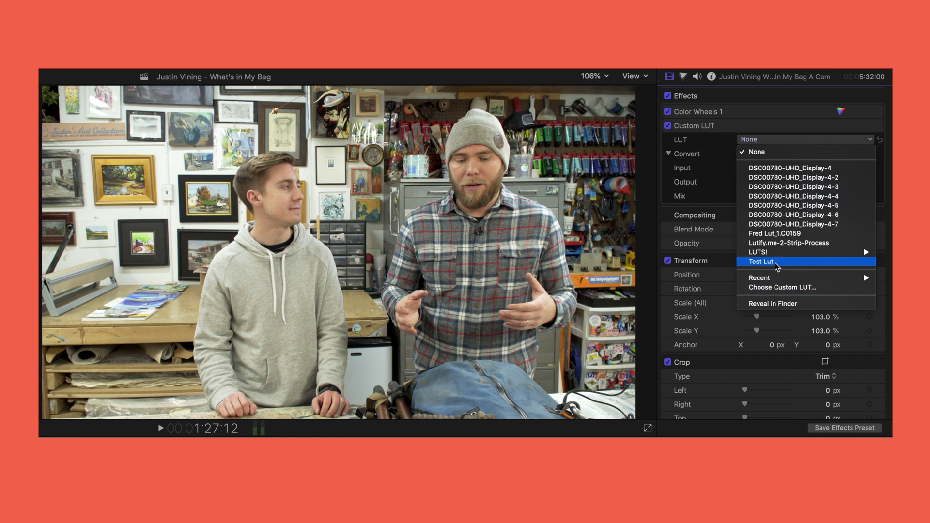
{"action": "mouse_move", "coordinate": [776, 255]}
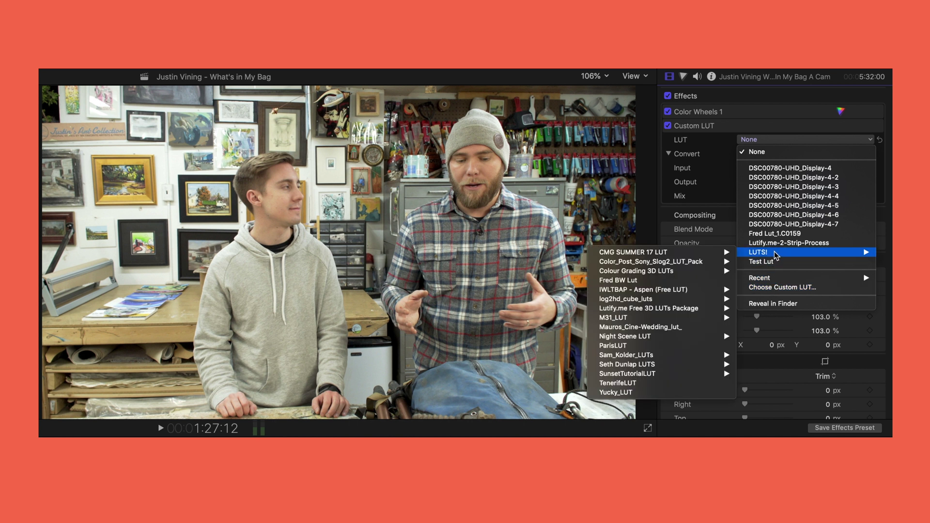
Load LUTS! > M31_LUT > LUTs > OSIRIS_M31 - Rec.709 into the Custom LUT
{"action": "mouse_move", "coordinate": [633, 321]}
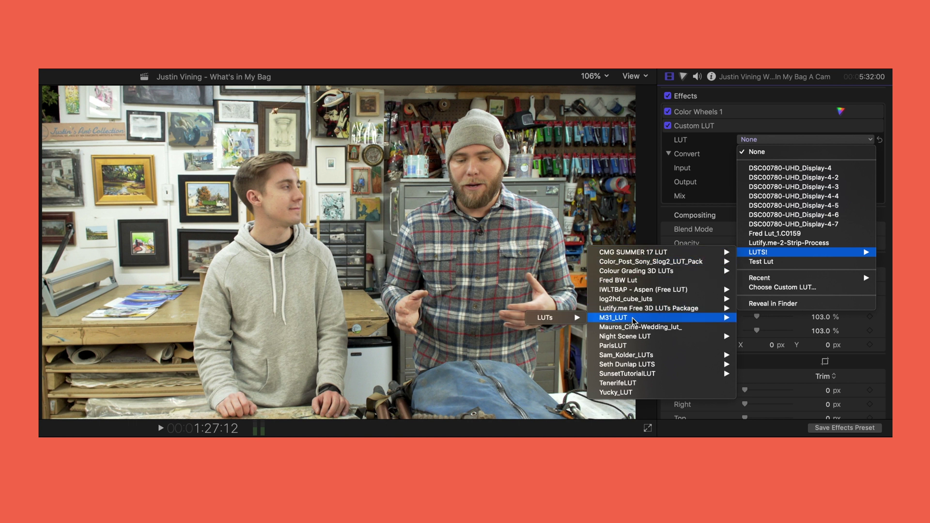
{"action": "mouse_move", "coordinate": [577, 321]}
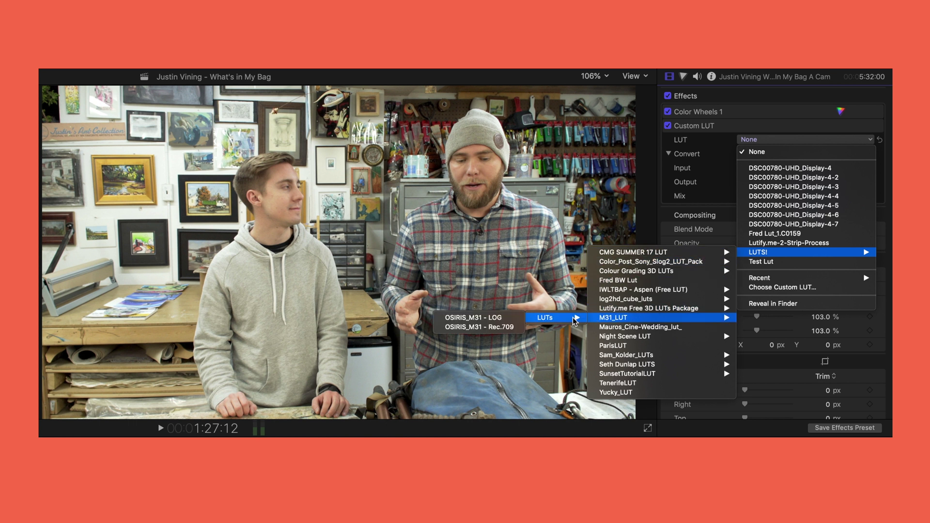
{"action": "left_click", "coordinate": [504, 327]}
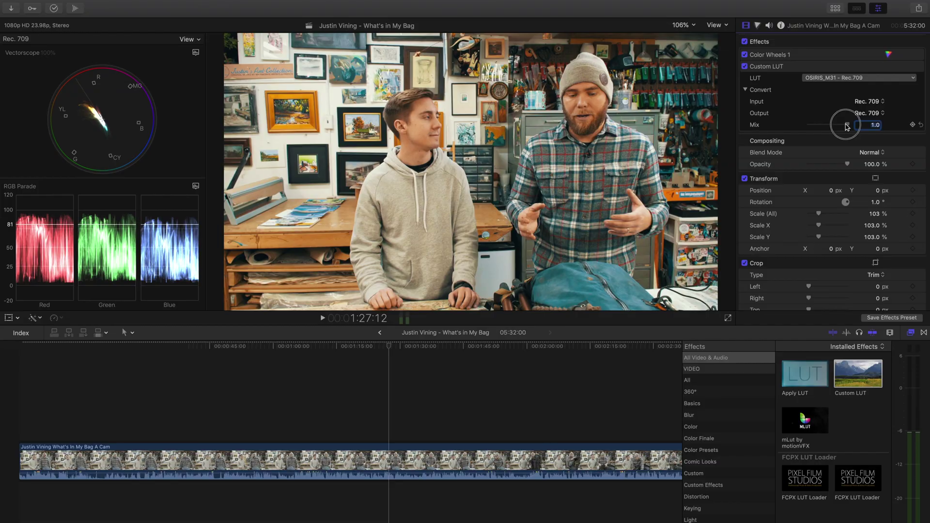
{"action": "left_click_drag", "start_coordinate": [843, 125], "coordinate": [822, 127]}
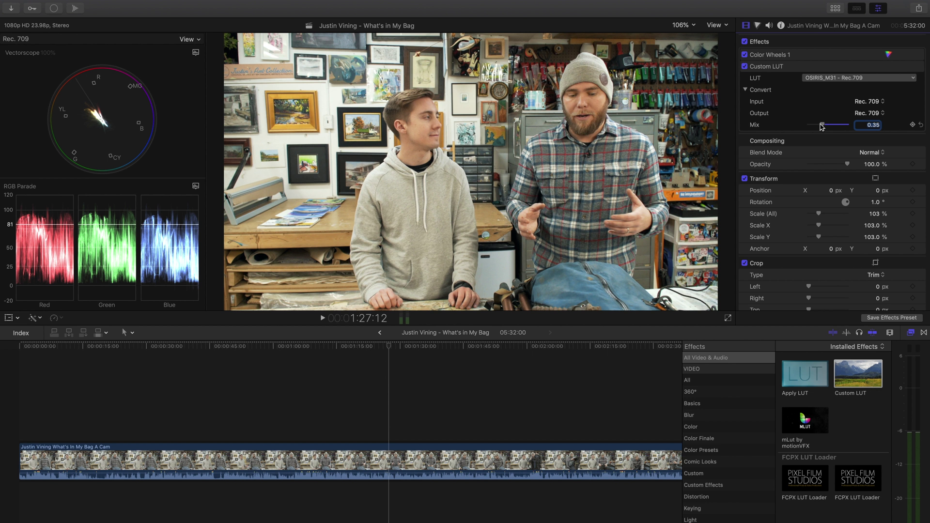
Set the Custom LUT Mix to 0.35 and compare with all effects toggled off and on
{"action": "left_click", "coordinate": [596, 97]}
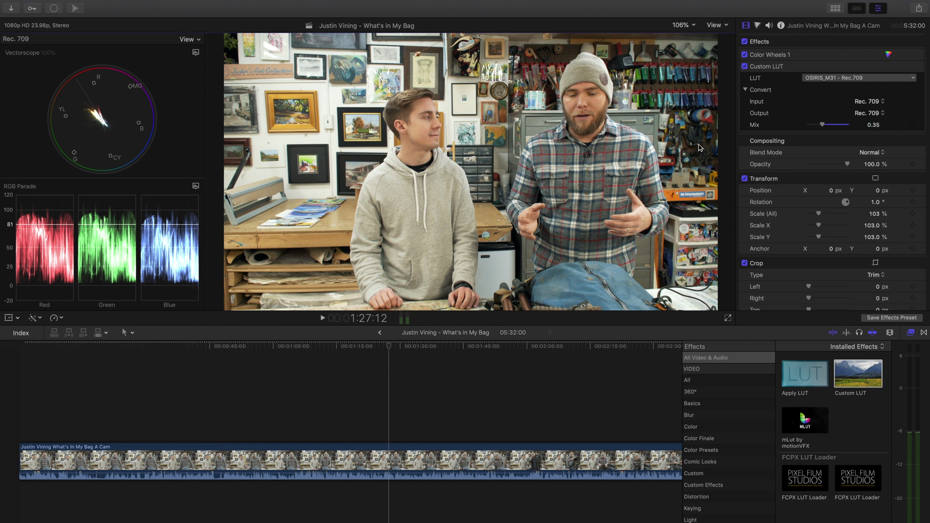
{"action": "left_click", "coordinate": [745, 42]}
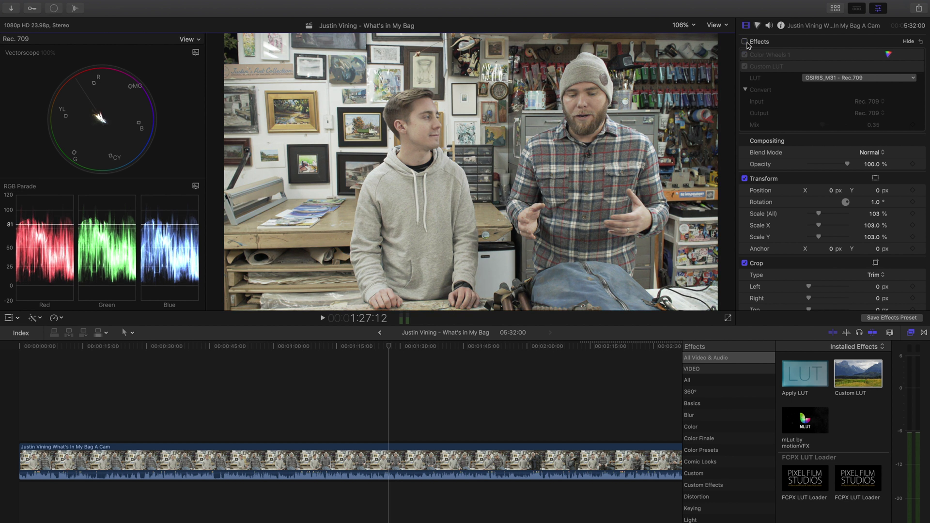
{"action": "left_click", "coordinate": [745, 42]}
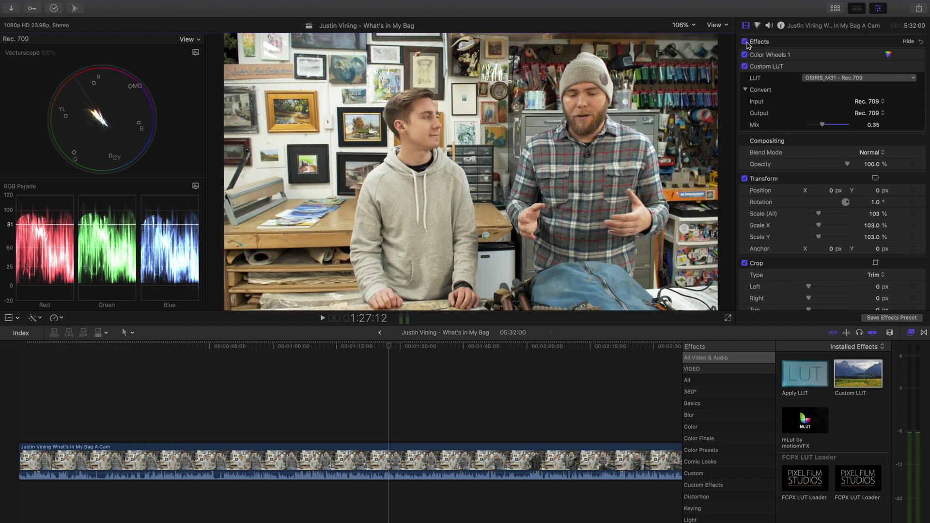